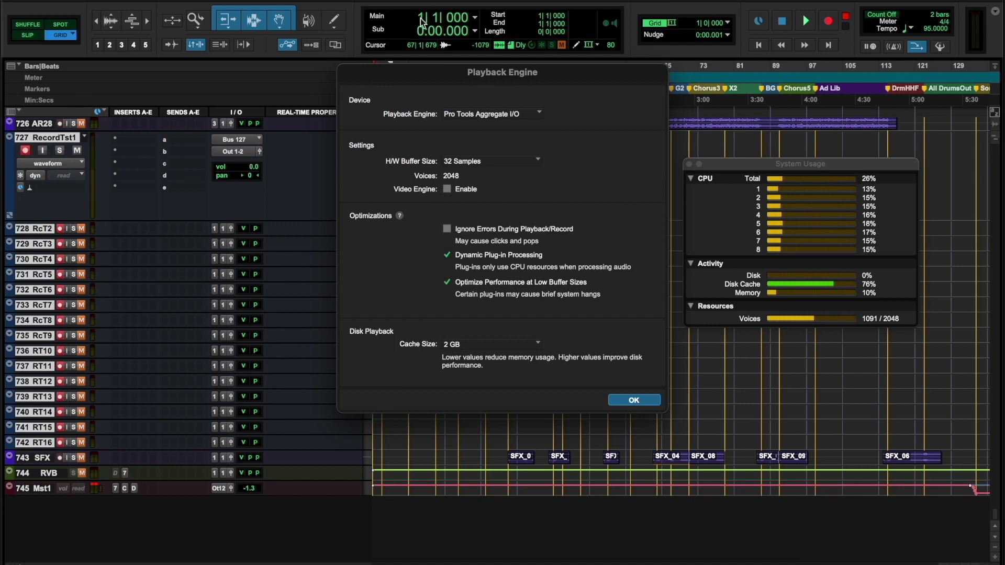
# Keep the hardware buffer at 32 Samples, disable Dynamic Plug-in Processing, and confirm the Playback Engine
pyautogui.click(506, 160)
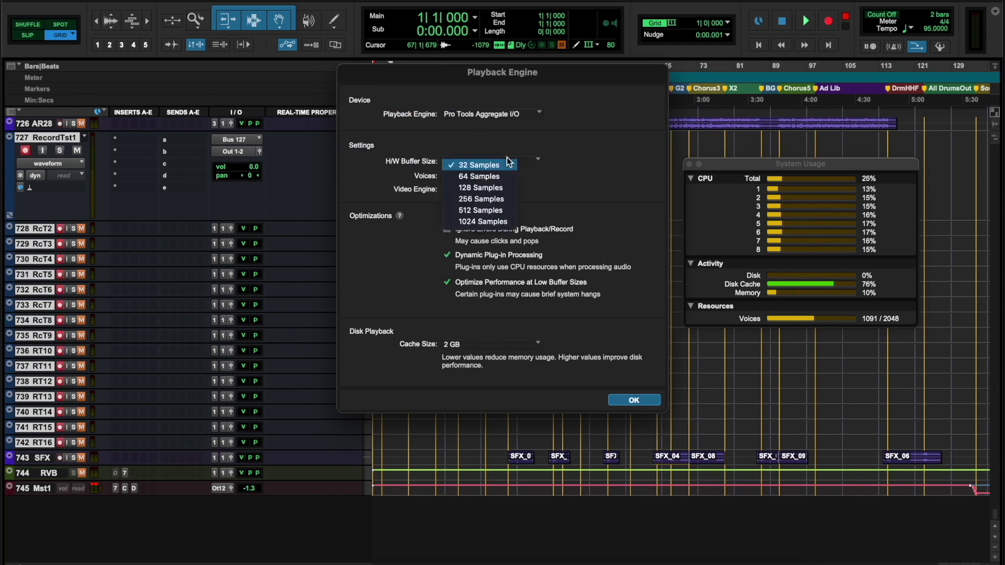
pyautogui.click(503, 166)
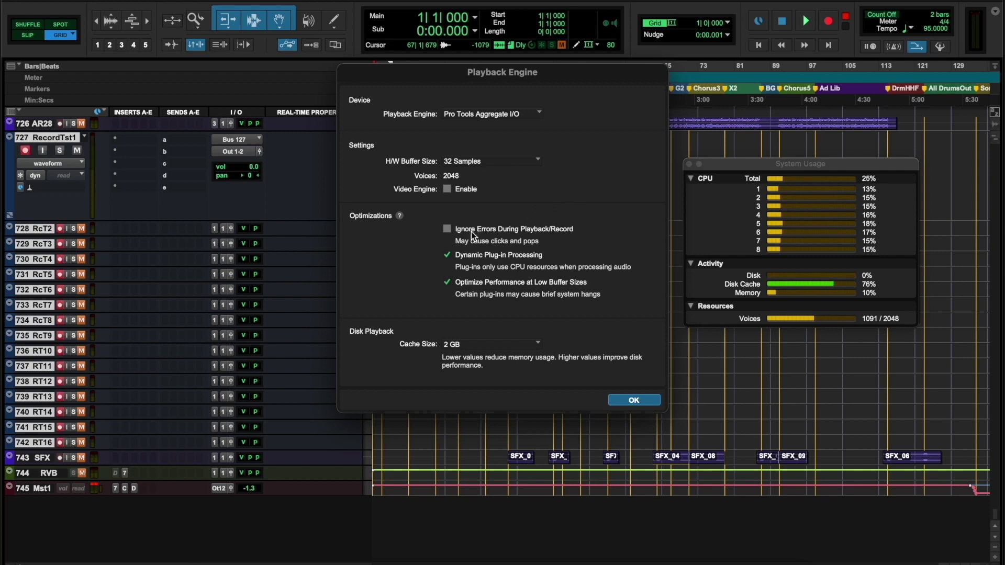
pyautogui.click(446, 256)
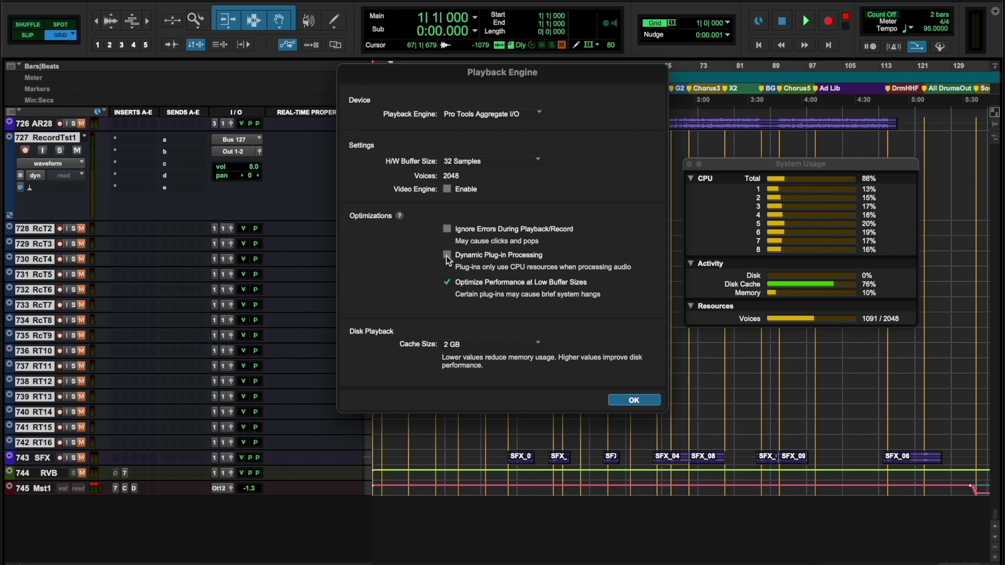
pyautogui.click(620, 401)
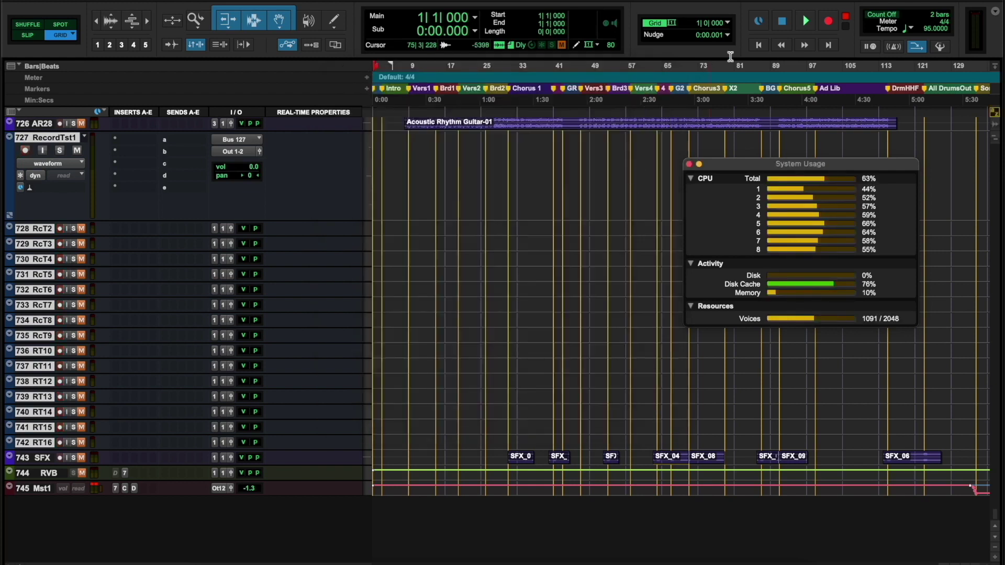
# Record one pass onto the 16 Record Test tracks, checking the Mix window before stopping
pyautogui.click(783, 23)
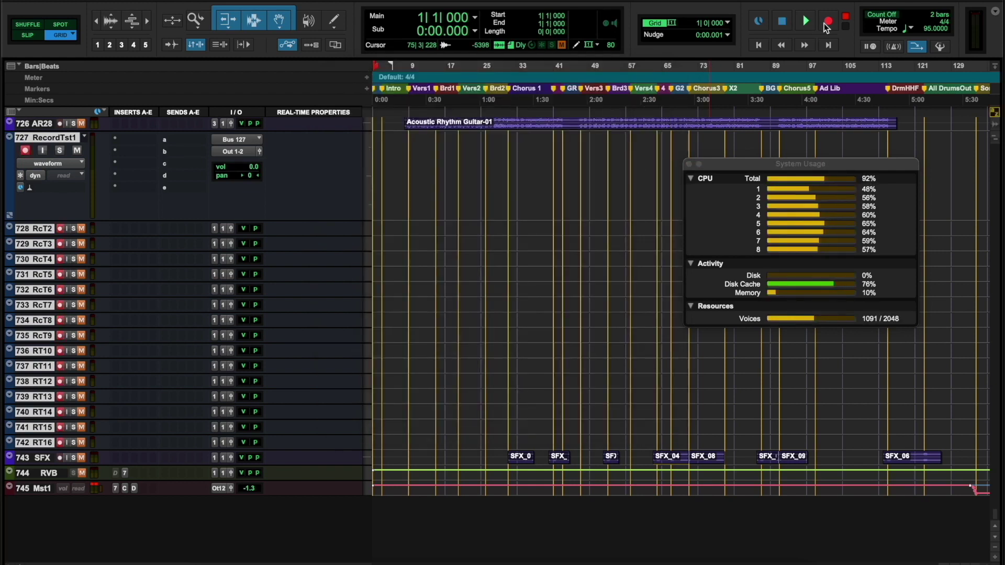
pyautogui.click(810, 23)
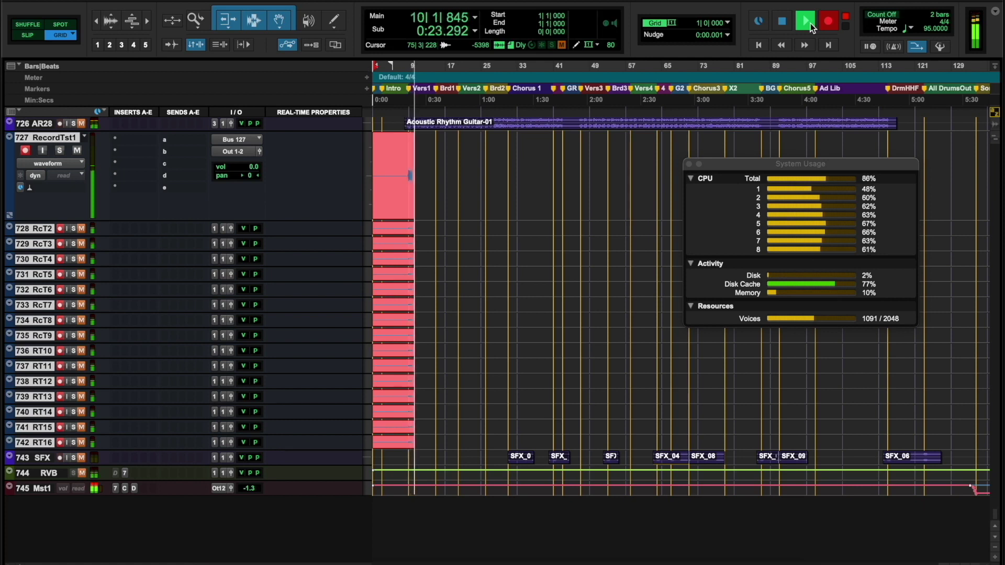
pyautogui.press('super+equal')
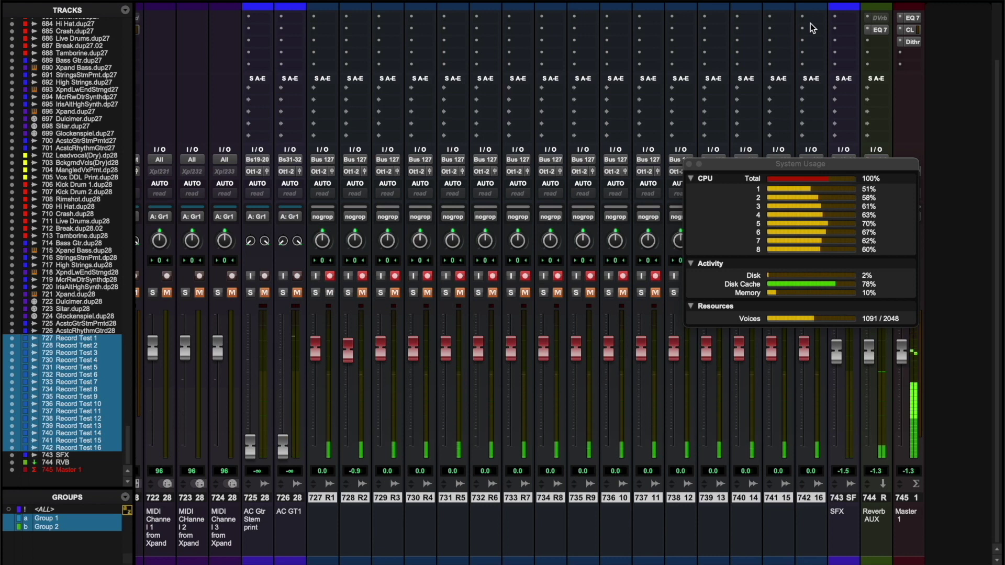
pyautogui.press('super+equal')
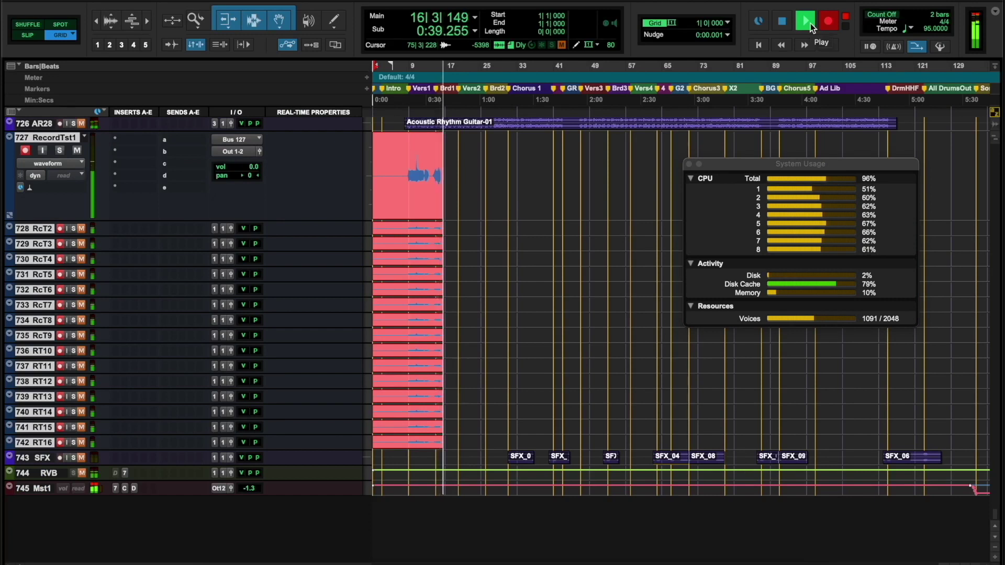
pyautogui.click(810, 23)
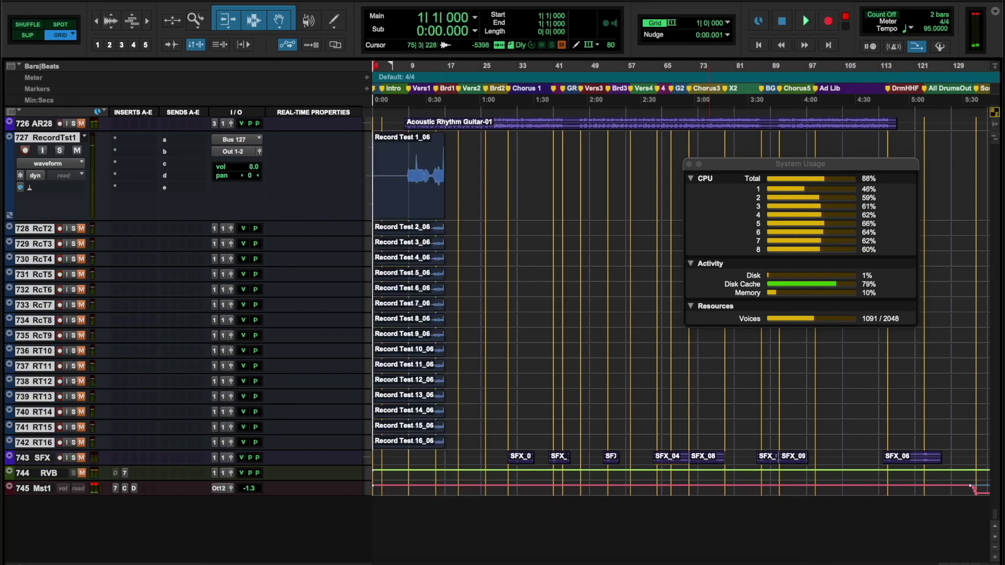
# Re-enable Dynamic Plug-in Processing in Setup > Playback Engine and confirm the change
pyautogui.click(413, 0)
pyautogui.click(424, 7)
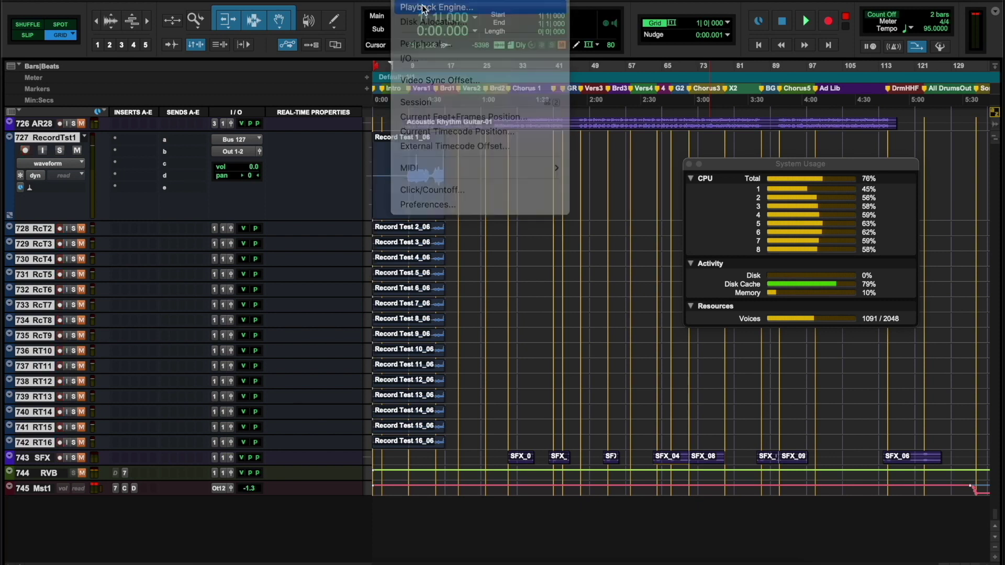
pyautogui.click(446, 255)
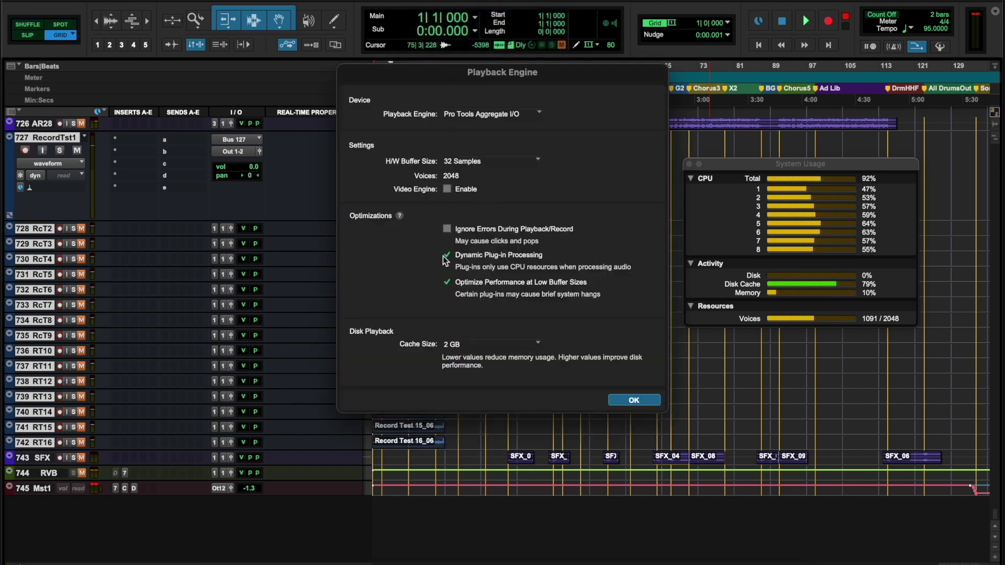
pyautogui.click(626, 400)
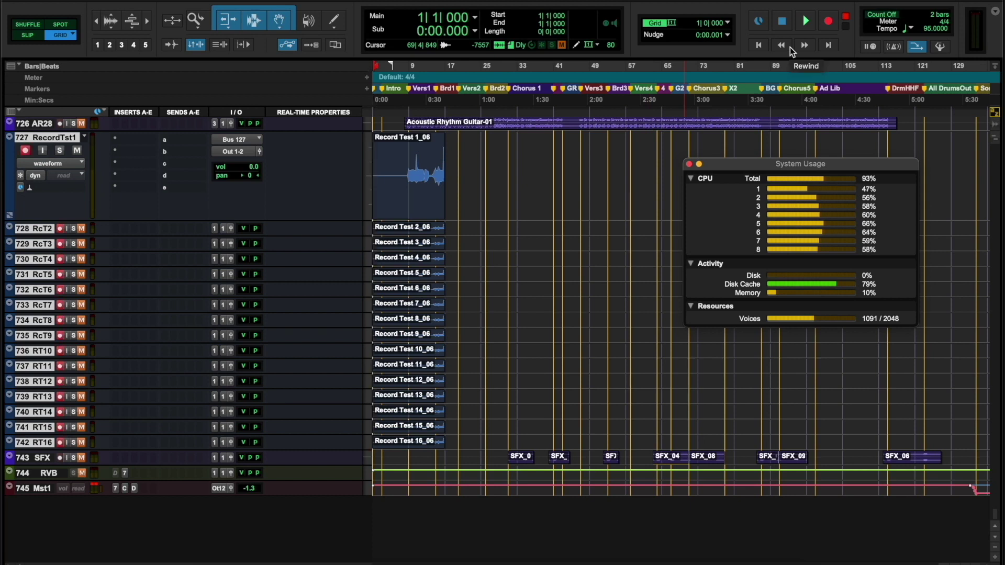
# Start a second recording pass with F12 and watch it in the Mix window
pyautogui.press('F12')
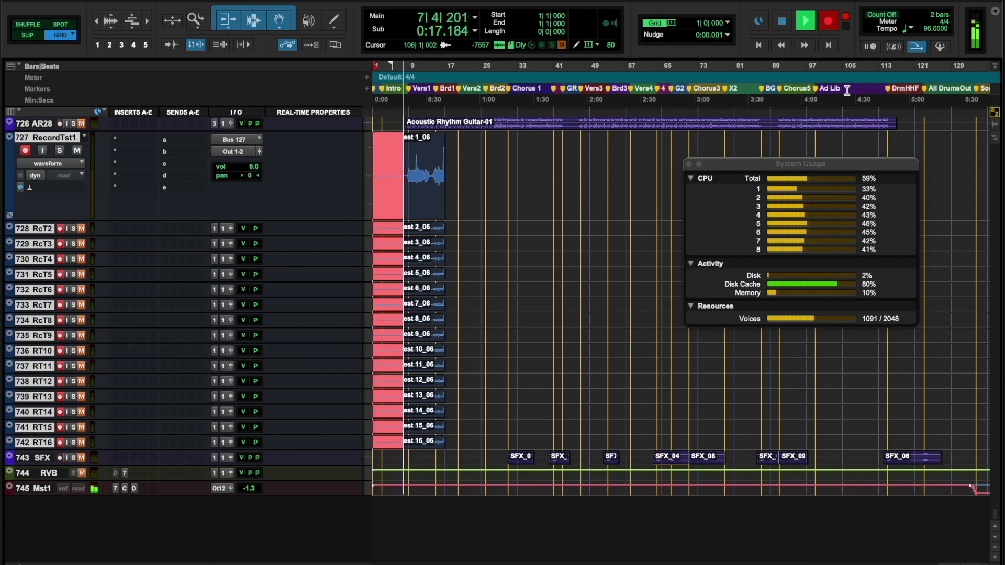
pyautogui.press('super+equal')
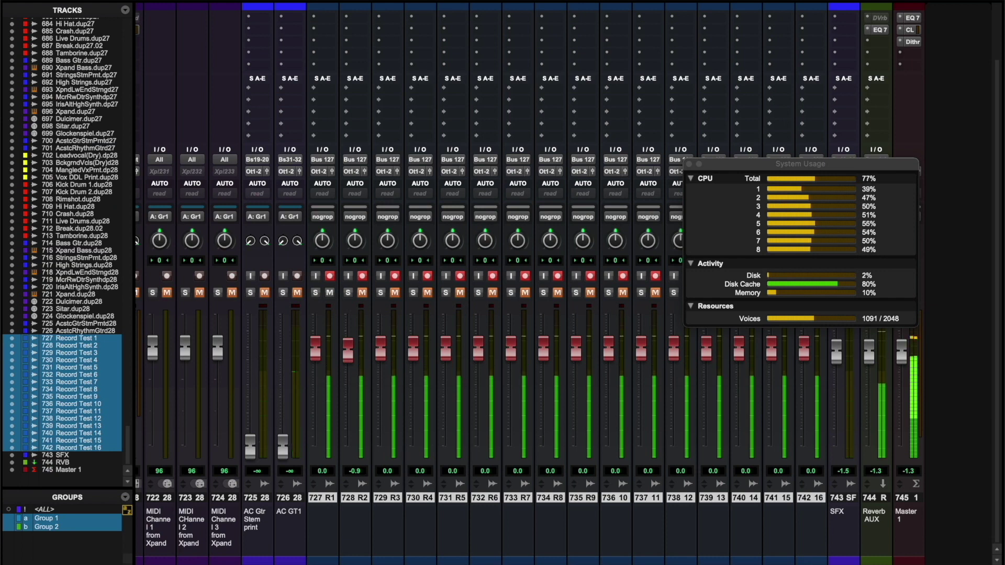
pyautogui.click(578, 0)
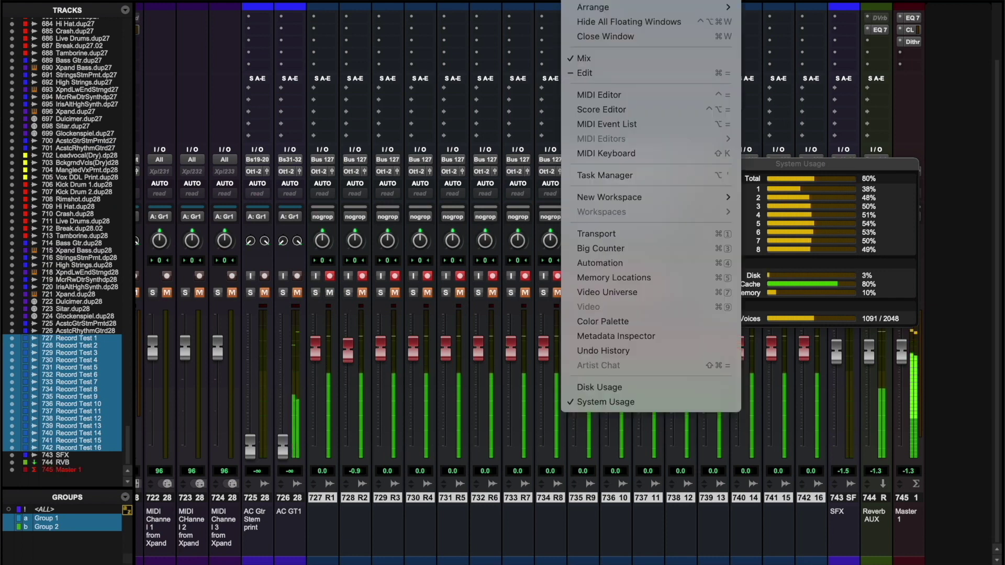
# Open the Big Counter, move it clear of System Usage, and set it to Min:Secs
pyautogui.click(627, 248)
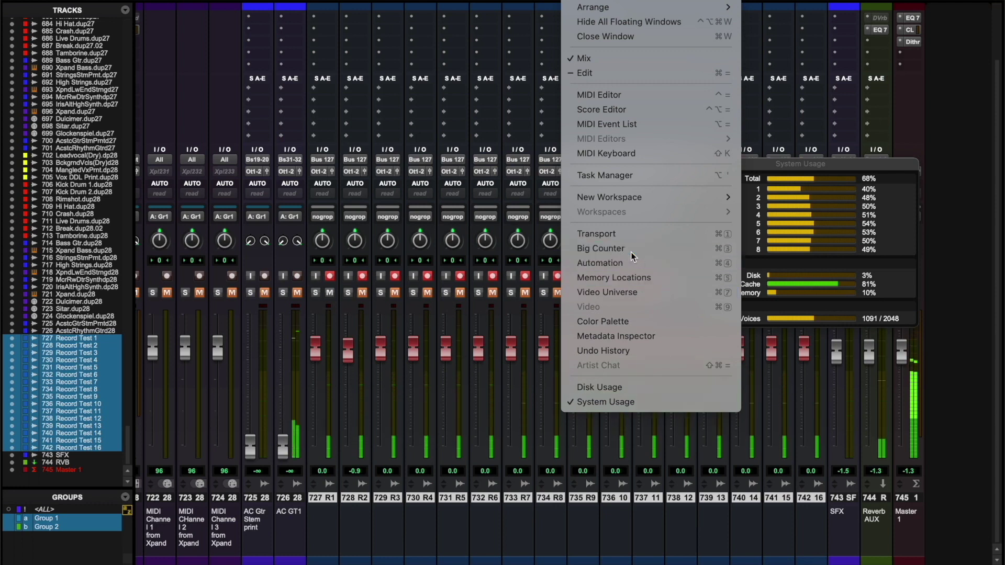
pyautogui.moveTo(676, 130); pyautogui.dragTo(465, 33)
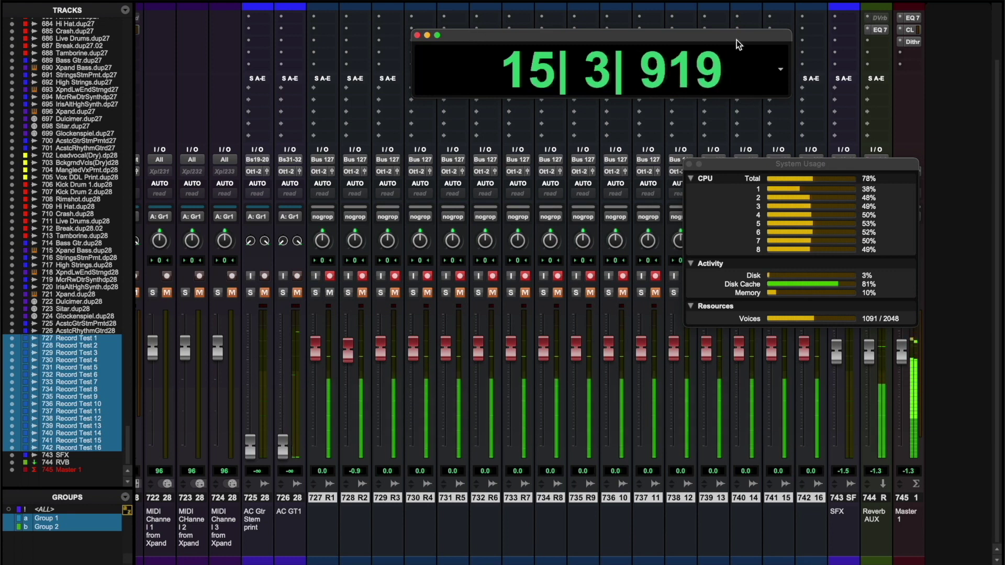
pyautogui.click(780, 70)
pyautogui.click(783, 82)
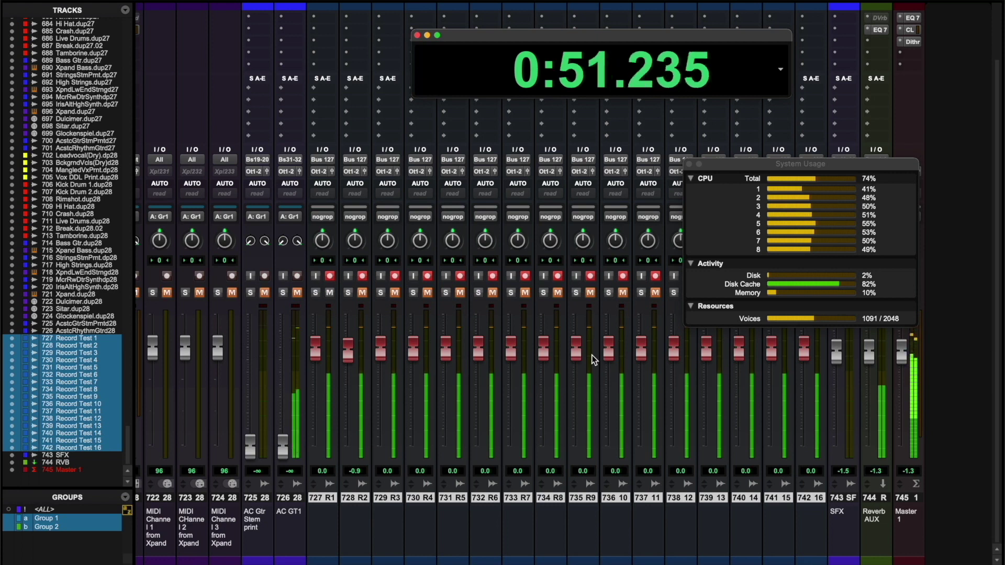
pyautogui.press('super+equal')
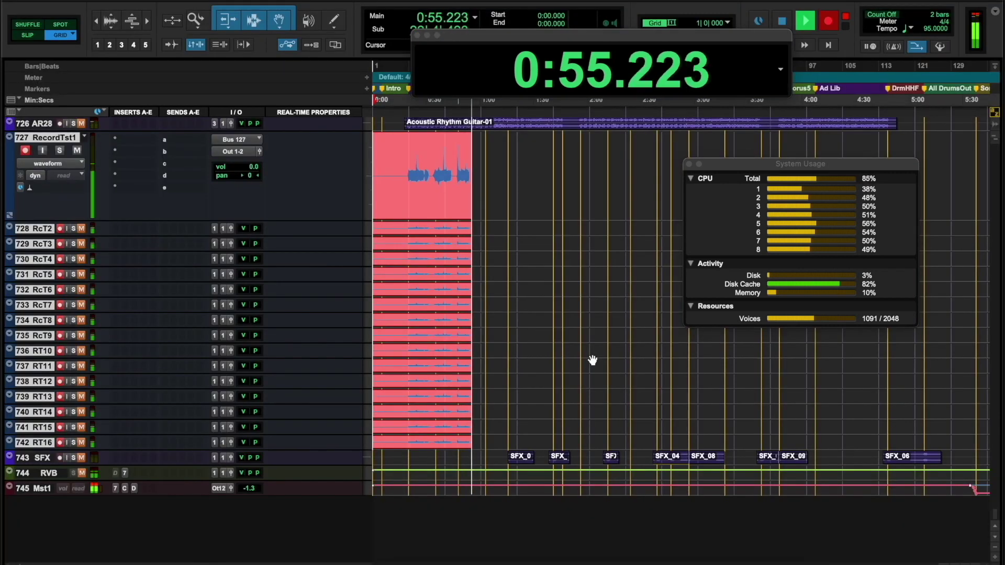
# Make RecordTst1 much taller, zoom the timeline in and back out, then stop recording
pyautogui.moveTo(348, 217); pyautogui.dragTo(356, 346)
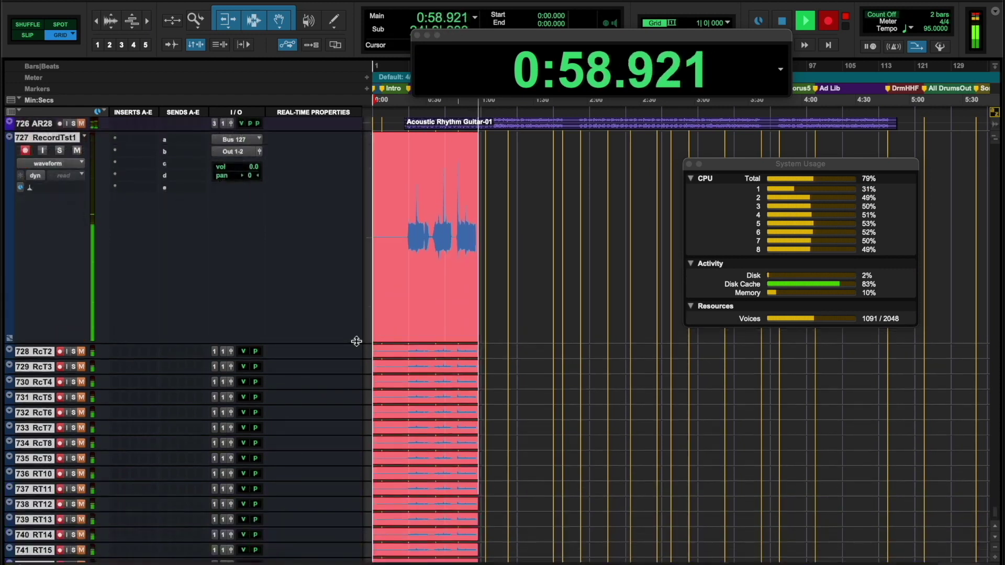
pyautogui.press('super+bracketright')
pyautogui.press('super+bracketright')
pyautogui.press('super+bracketright')
pyautogui.press('super+bracketright')
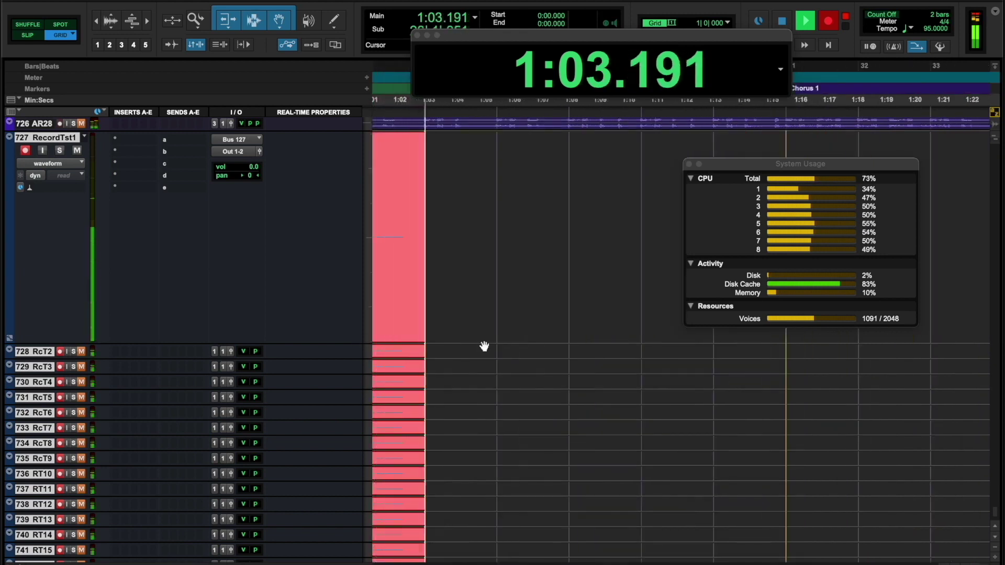
pyautogui.press('super+bracketright')
pyautogui.press('super+bracketright')
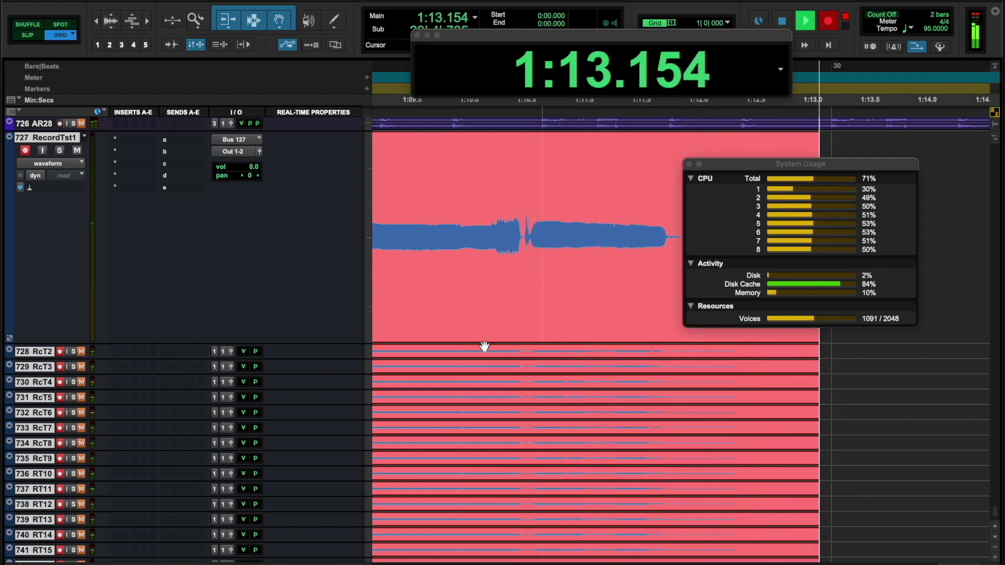
pyautogui.press('super+bracketleft')
pyautogui.press('super+bracketleft')
pyautogui.press('super+bracketleft')
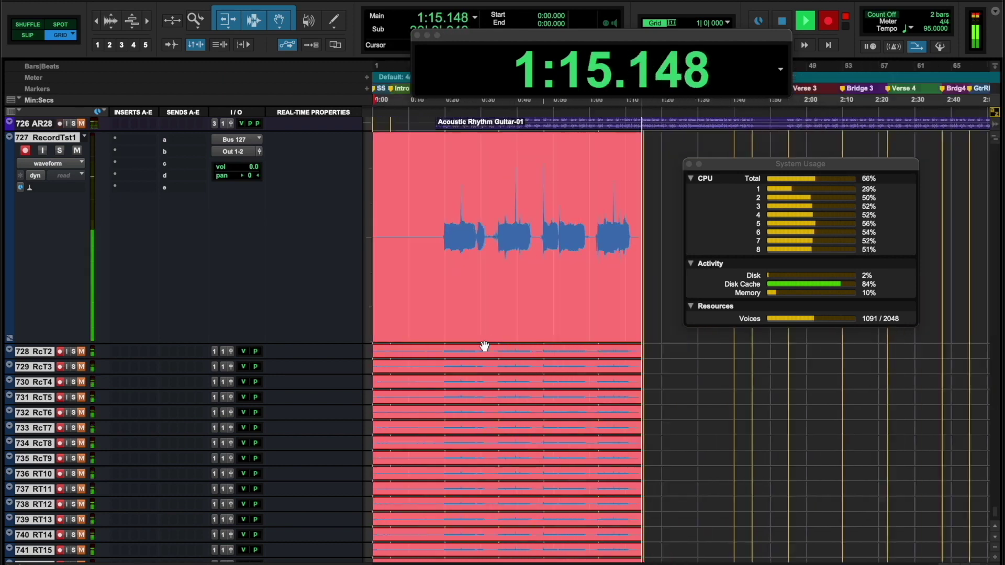
pyautogui.press('super+bracketleft')
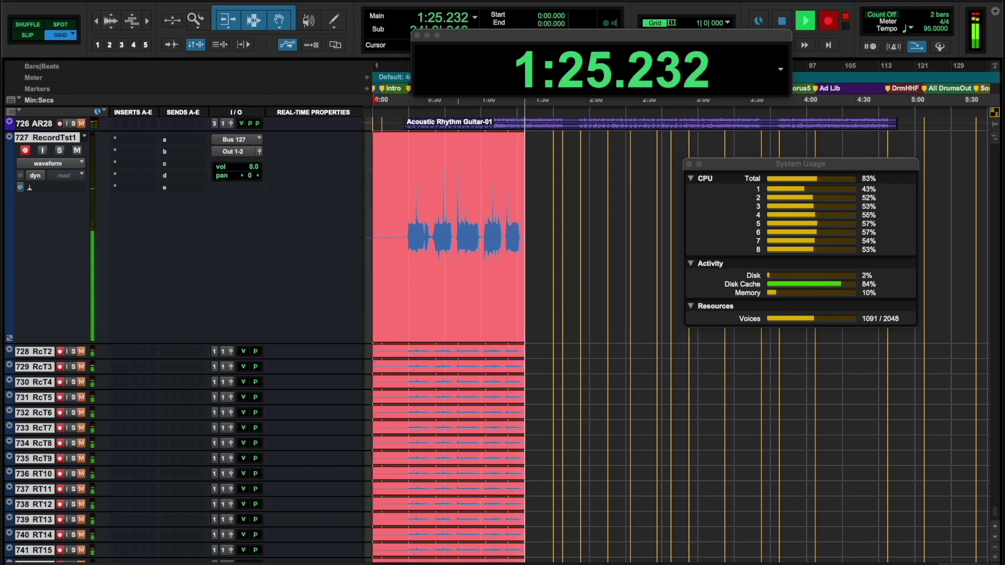
pyautogui.press('space')
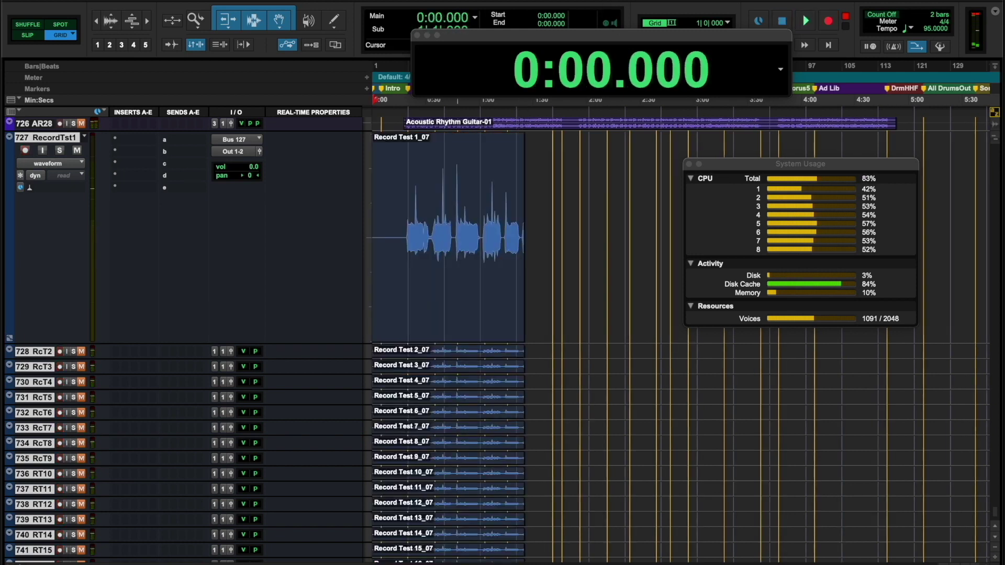